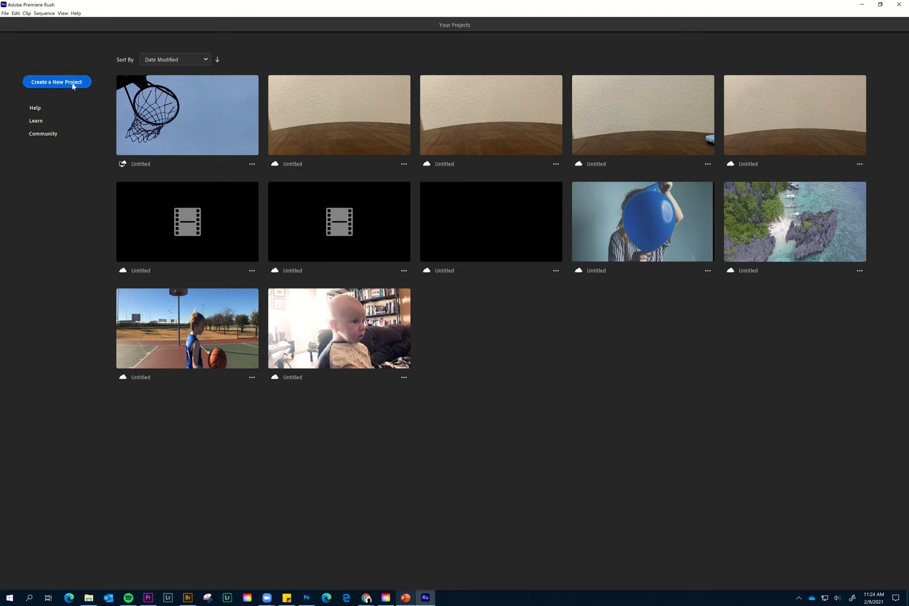
Start a new project and browse to the Basketball folder inside the video files folder on the desktop.
{"action": "left_click", "coordinate": [73, 84]}
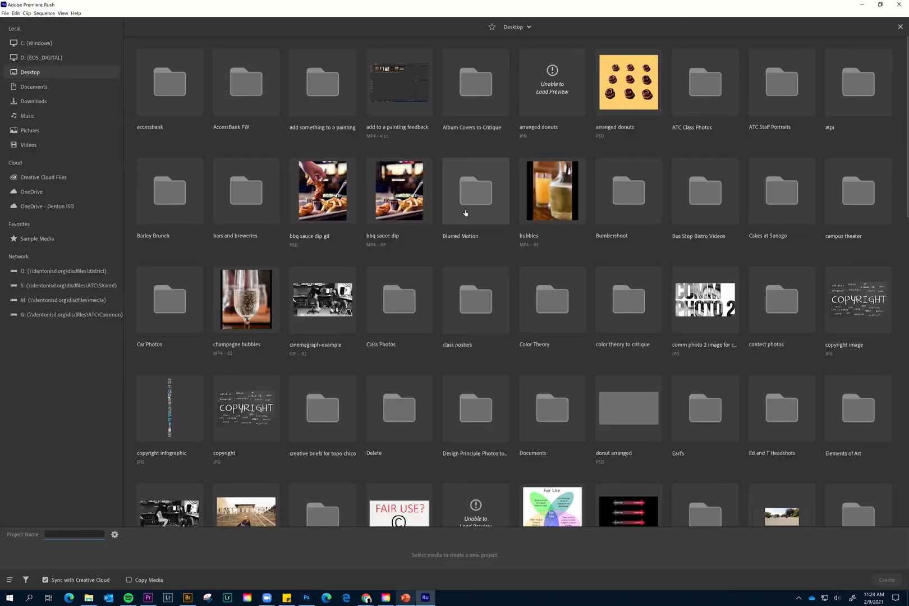
{"action": "scroll", "coordinate": [465, 212], "scroll_direction": "down", "scroll_amount": 4}
{"action": "scroll", "coordinate": [530, 332], "scroll_direction": "down", "scroll_amount": 10}
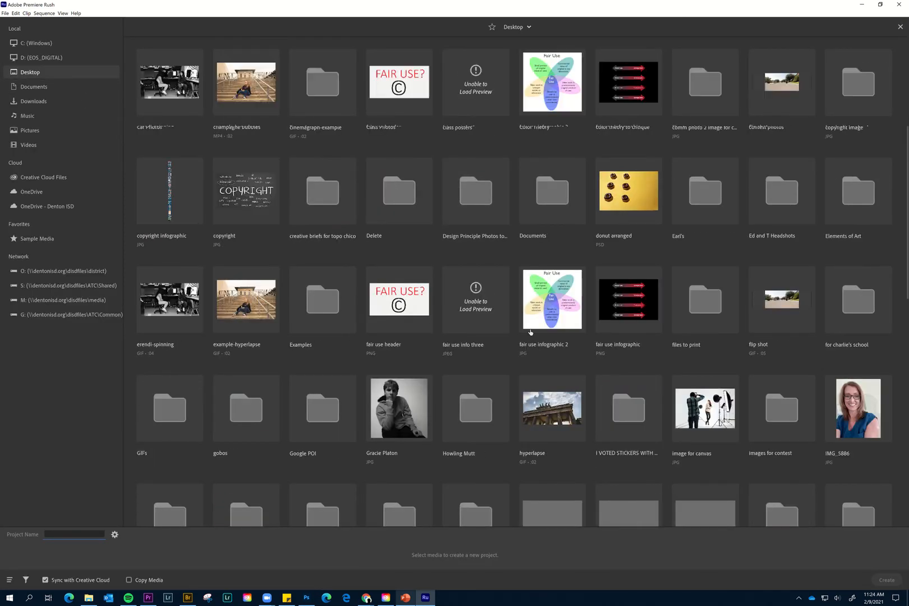
{"action": "scroll", "coordinate": [530, 332], "scroll_direction": "down", "scroll_amount": 8}
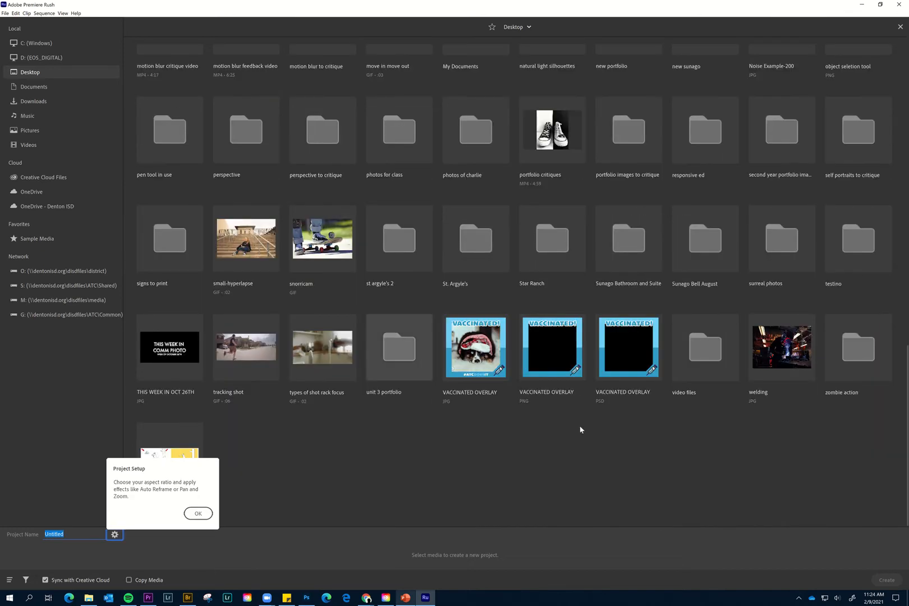
{"action": "double_click", "coordinate": [713, 355]}
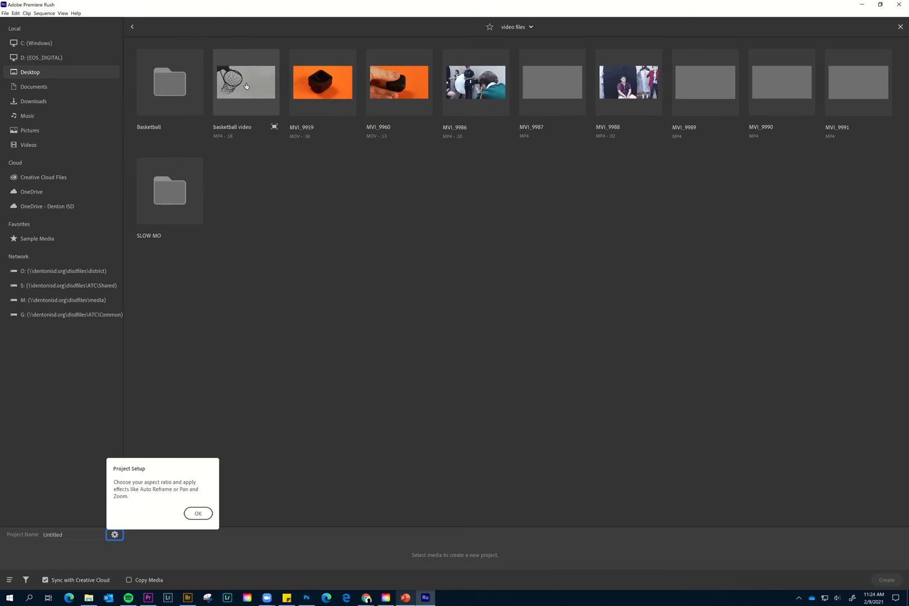
{"action": "double_click", "coordinate": [160, 89]}
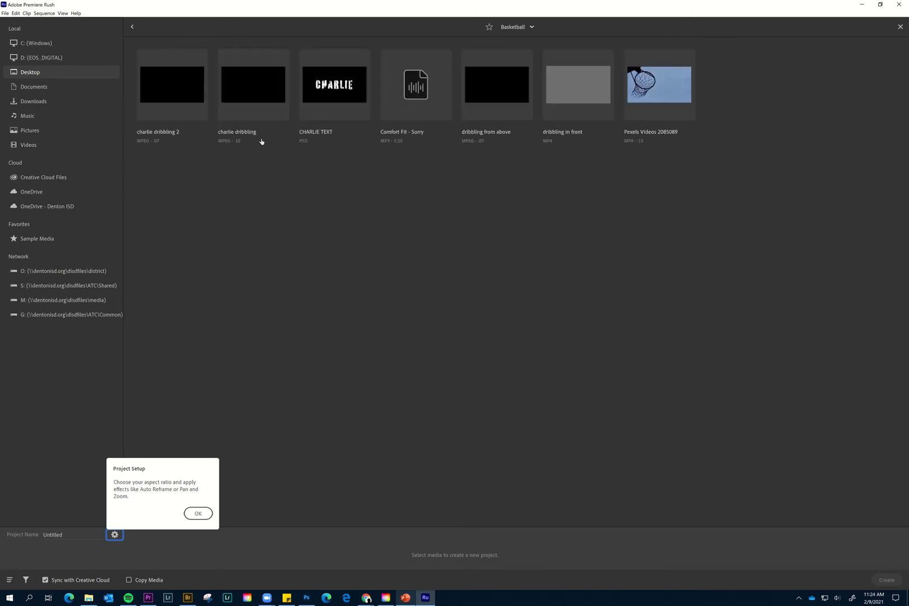
Create the project from the text PSD, Comfort Fit - Sorry, dribbling from above, dribbling in front and Pexels Videos 2085089, in that order.
{"action": "left_click", "coordinate": [354, 100]}
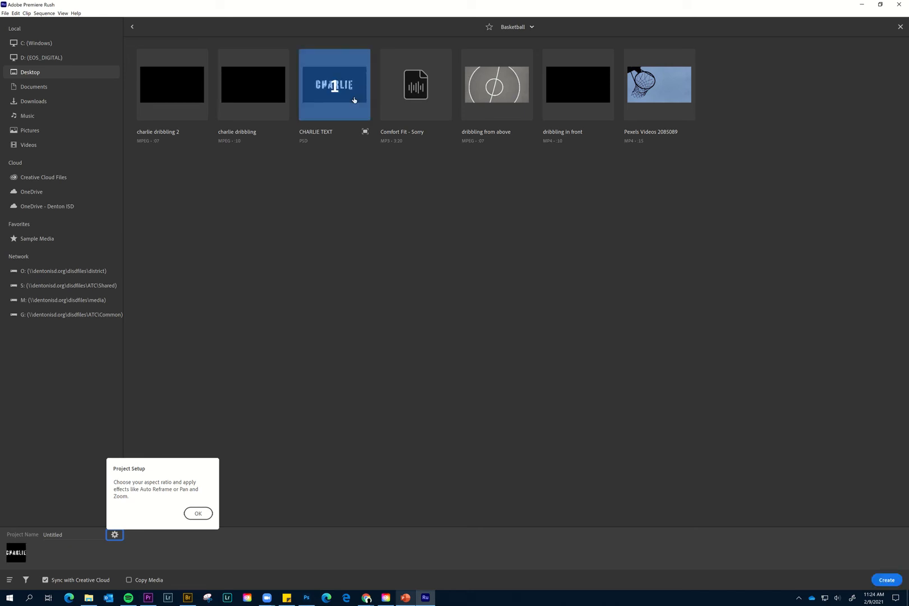
{"action": "mouse_move", "coordinate": [459, 4]}
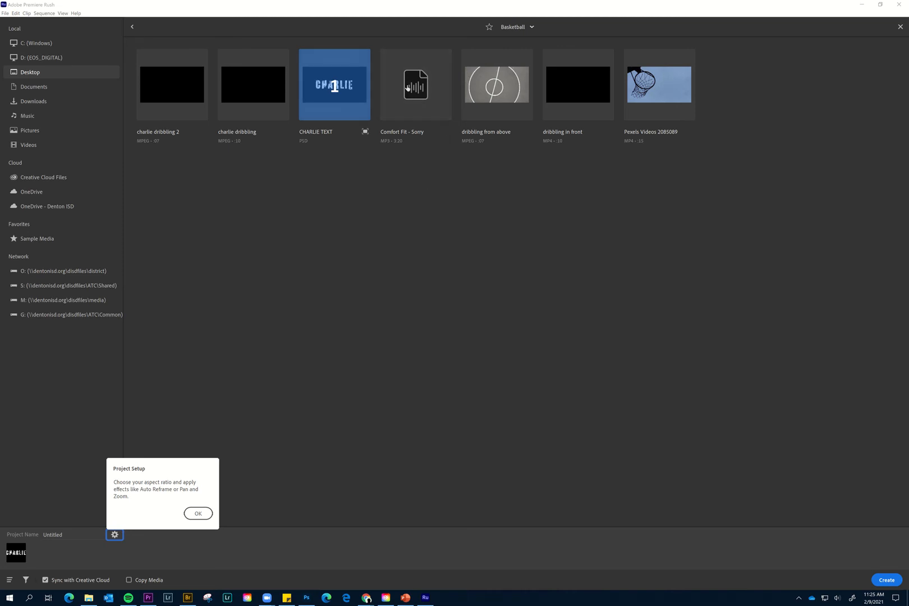
{"action": "left_click", "coordinate": [420, 95]}
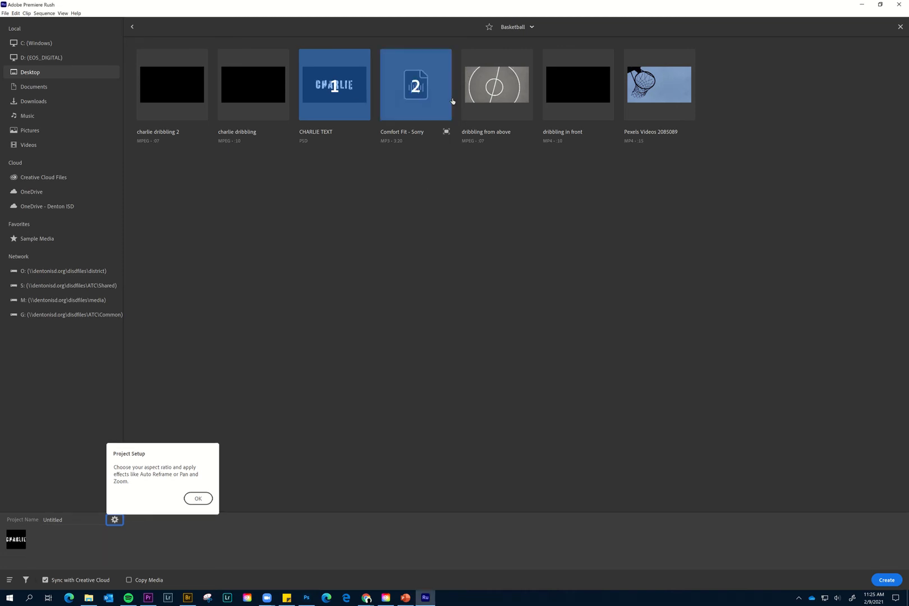
{"action": "left_click", "coordinate": [495, 92]}
{"action": "left_click", "coordinate": [568, 99]}
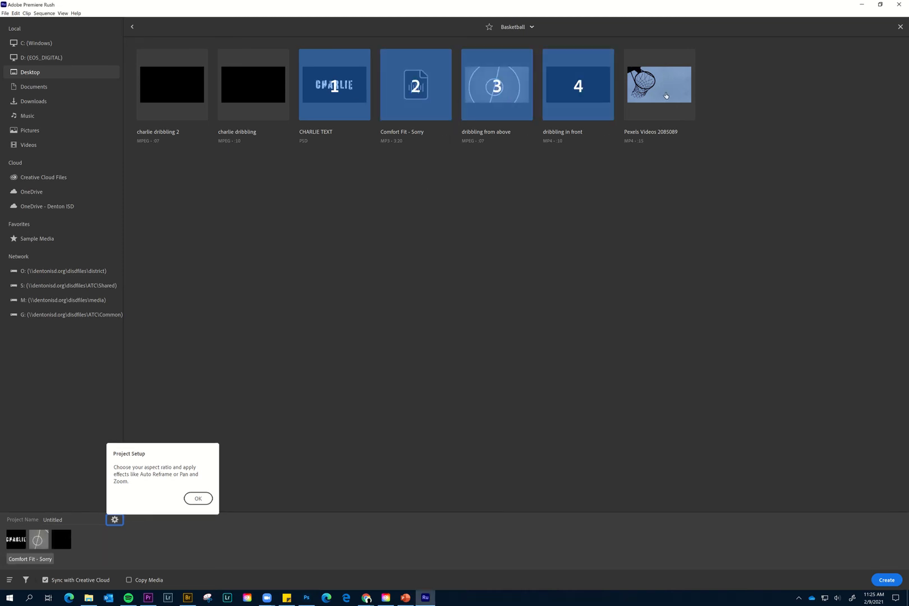
{"action": "left_click", "coordinate": [663, 99]}
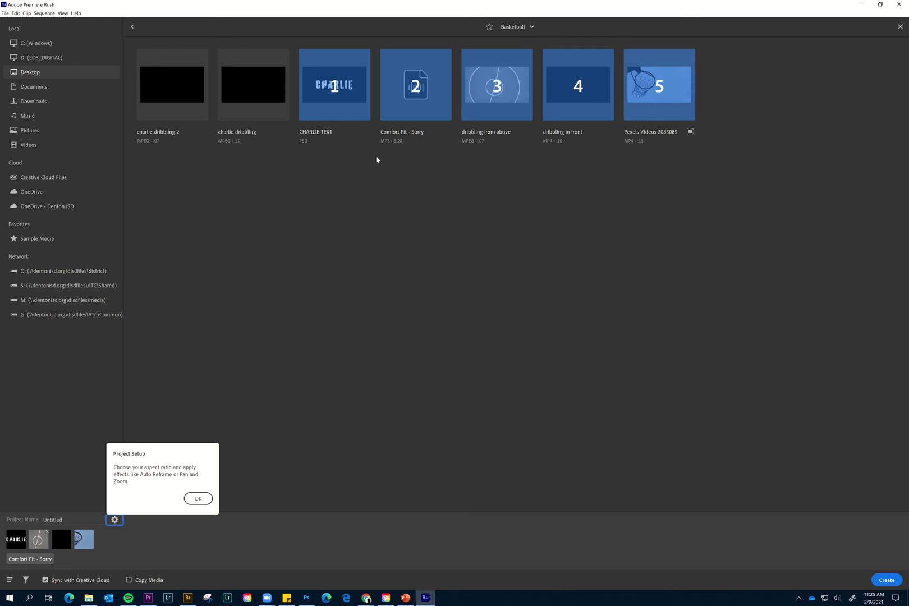
{"action": "left_click", "coordinate": [886, 580]}
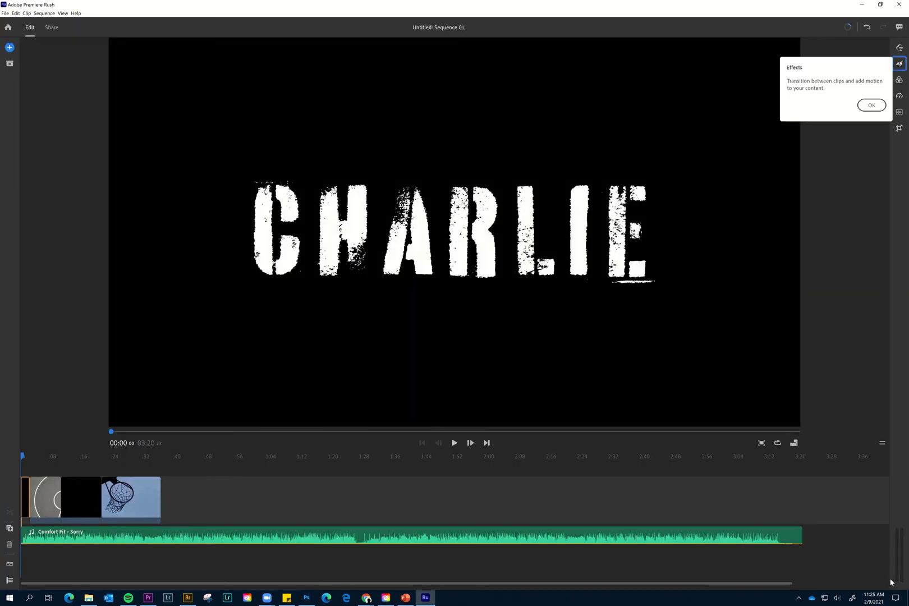
Show the track controls and move the title clip from the start of the main track to a new track above the court clip.
{"action": "left_click", "coordinate": [23, 491]}
{"action": "left_click", "coordinate": [9, 581]}
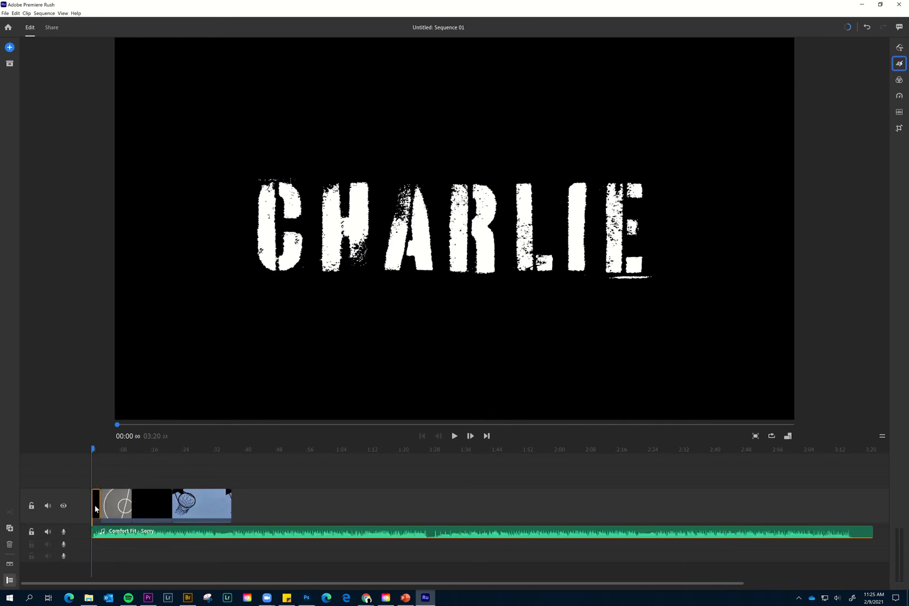
{"action": "left_click", "coordinate": [190, 505]}
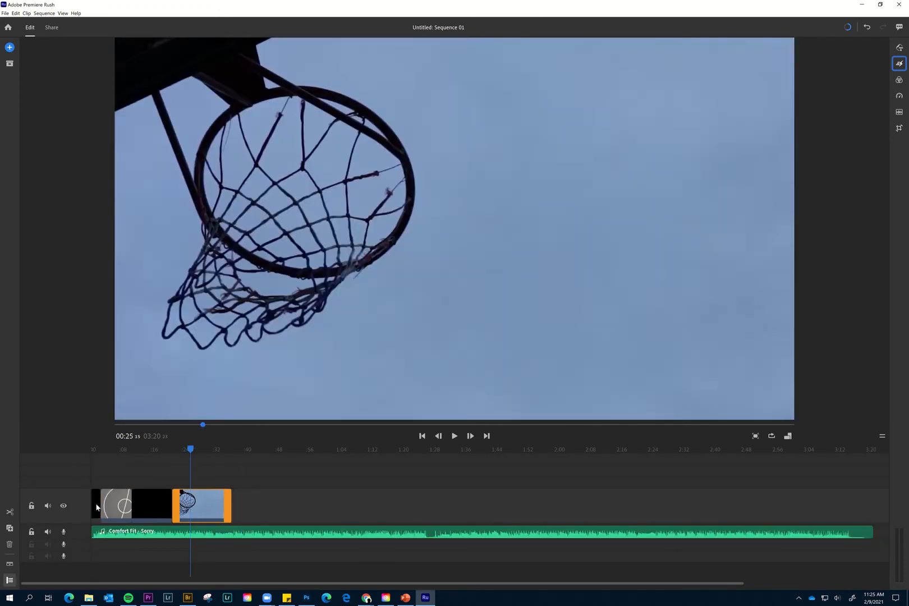
{"action": "left_click", "coordinate": [96, 508]}
{"action": "left_click_drag", "start_coordinate": [97, 502], "coordinate": [276, 489]}
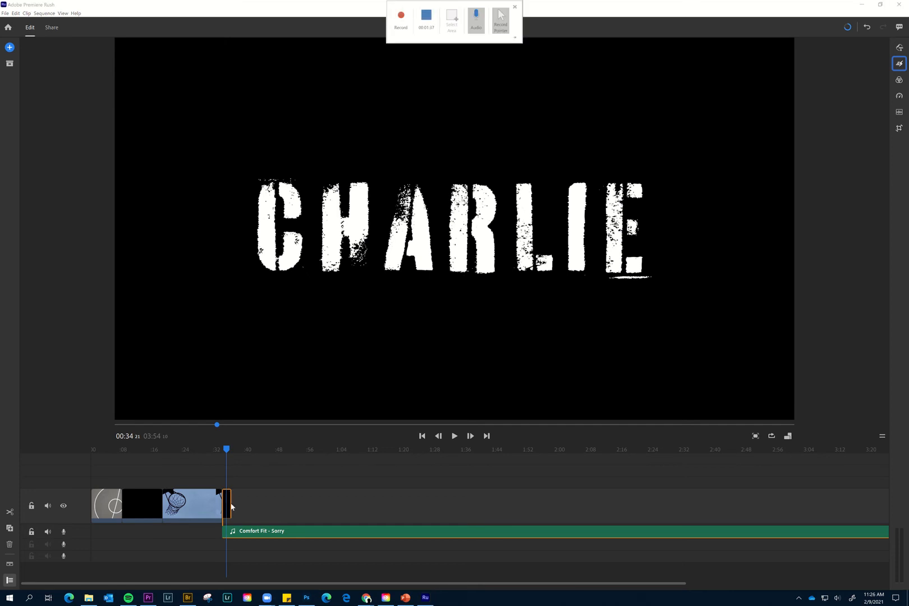
{"action": "left_click_drag", "start_coordinate": [227, 506], "coordinate": [110, 478]}
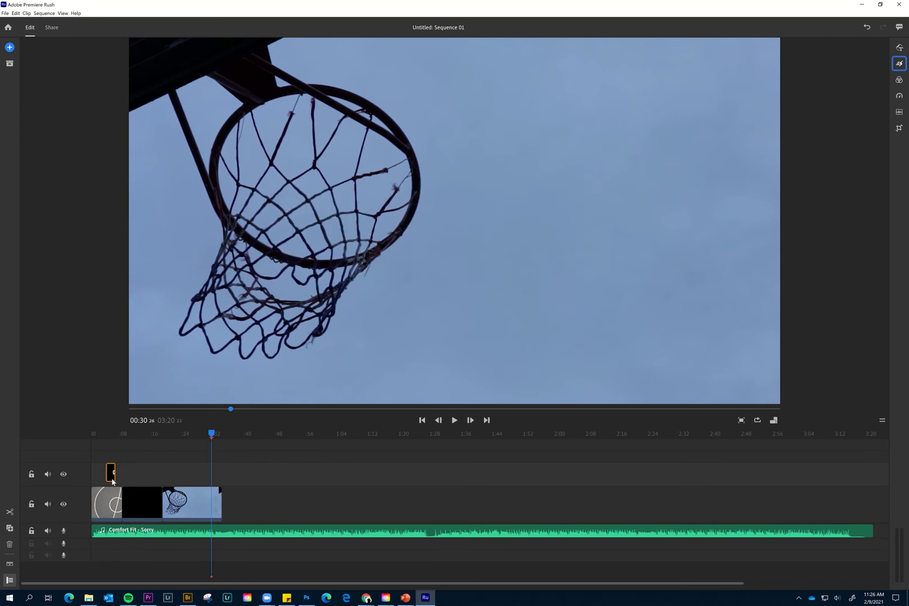
Try the Cinematic, Film, Mono and SL Noir 1 colour presets on the dribbling in front clip and apply SL Noir 2.
{"action": "left_click", "coordinate": [139, 507]}
{"action": "mouse_move", "coordinate": [135, 436]}
{"action": "left_mouse_down"}
{"action": "mouse_move", "coordinate": [148, 436]}
{"action": "mouse_move", "coordinate": [139, 437]}
{"action": "left_mouse_up"}
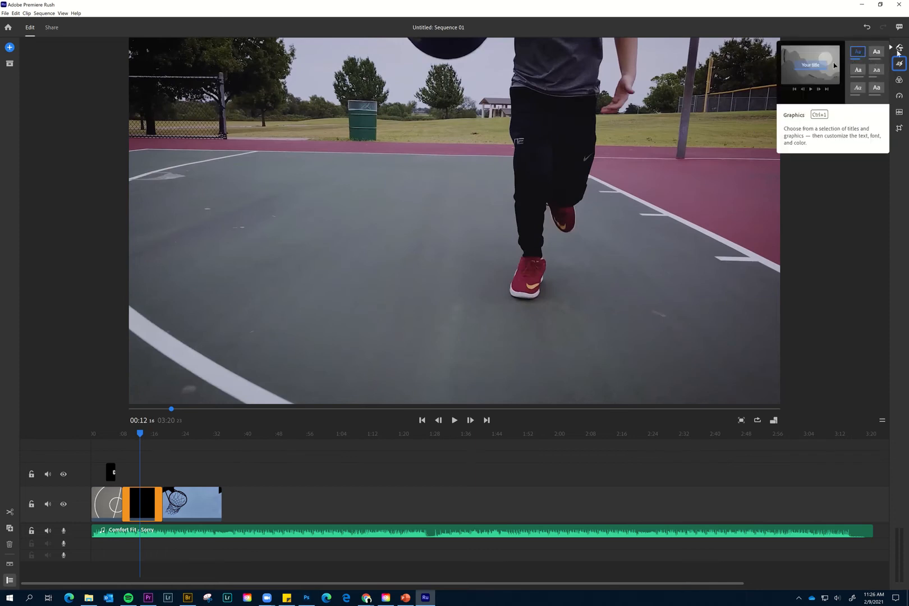
{"action": "left_click", "coordinate": [899, 65]}
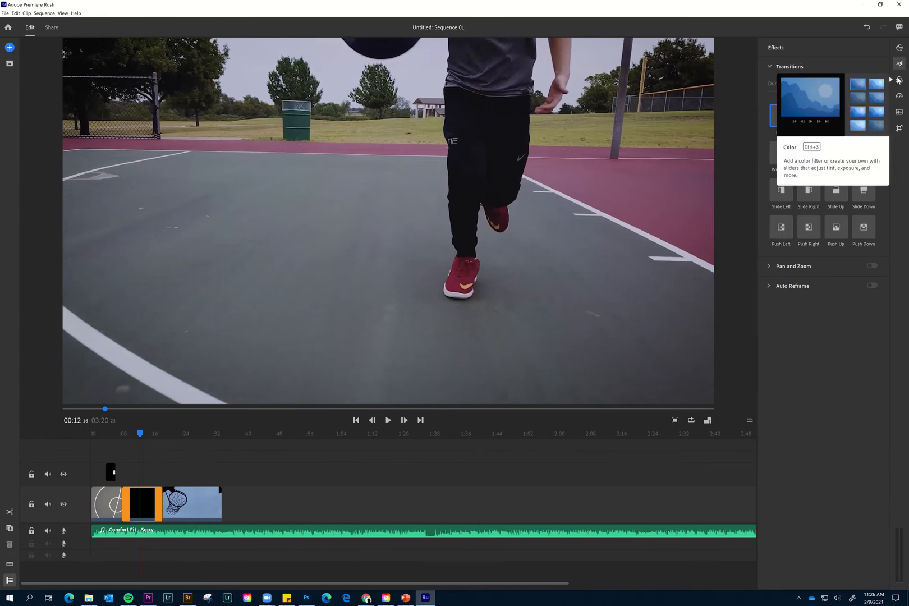
{"action": "left_click", "coordinate": [897, 80]}
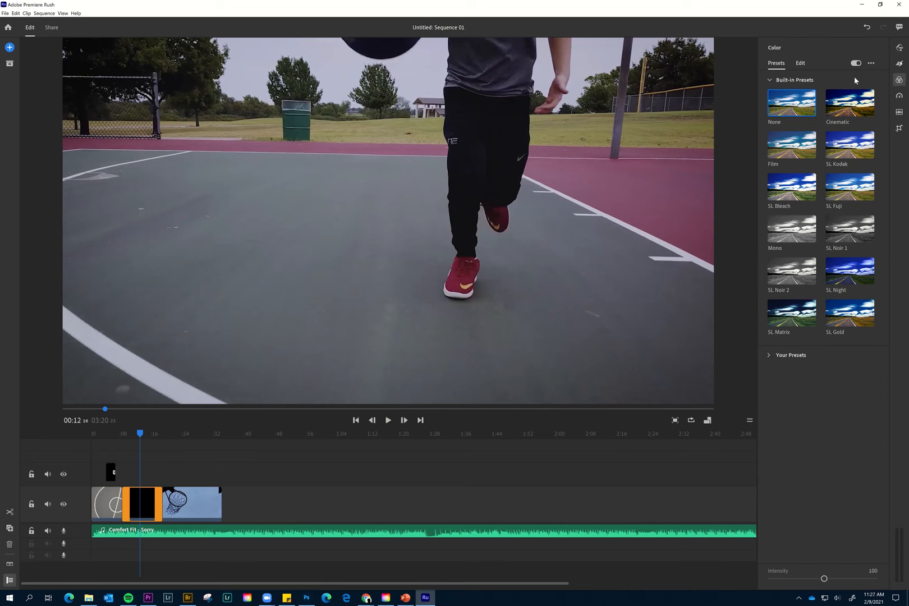
{"action": "left_click", "coordinate": [767, 357]}
{"action": "left_click", "coordinate": [837, 109]}
{"action": "left_click", "coordinate": [808, 149]}
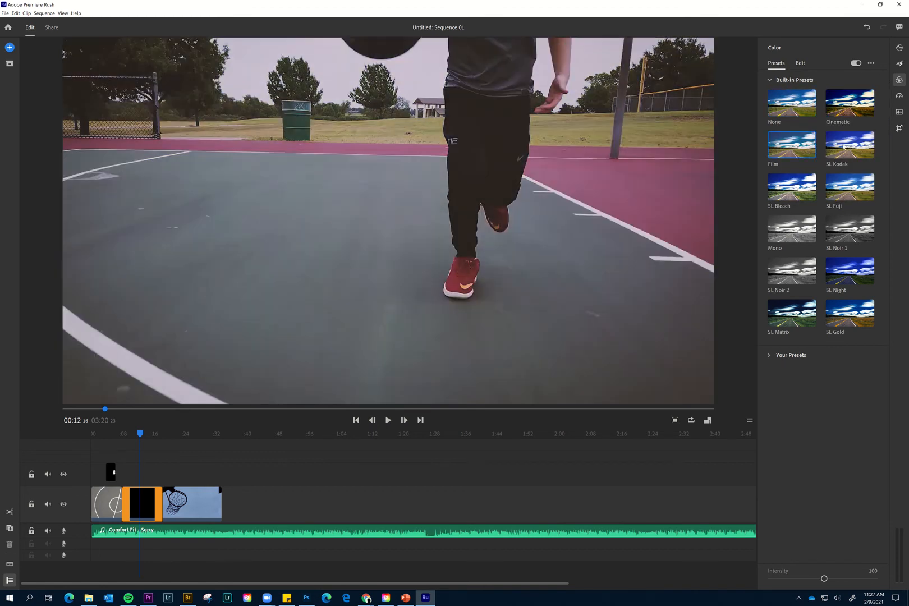
{"action": "left_click", "coordinate": [800, 225]}
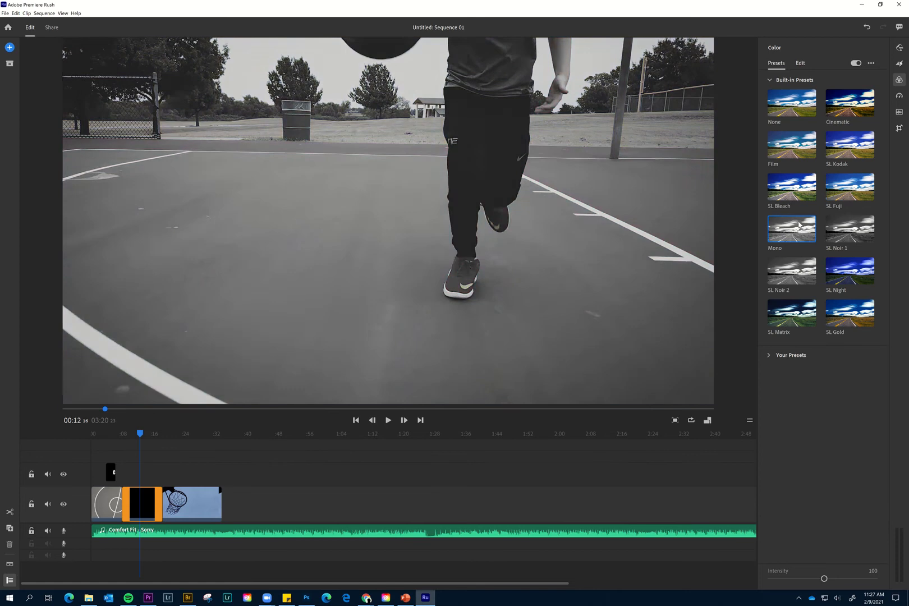
{"action": "left_click", "coordinate": [832, 226]}
{"action": "left_click", "coordinate": [790, 276]}
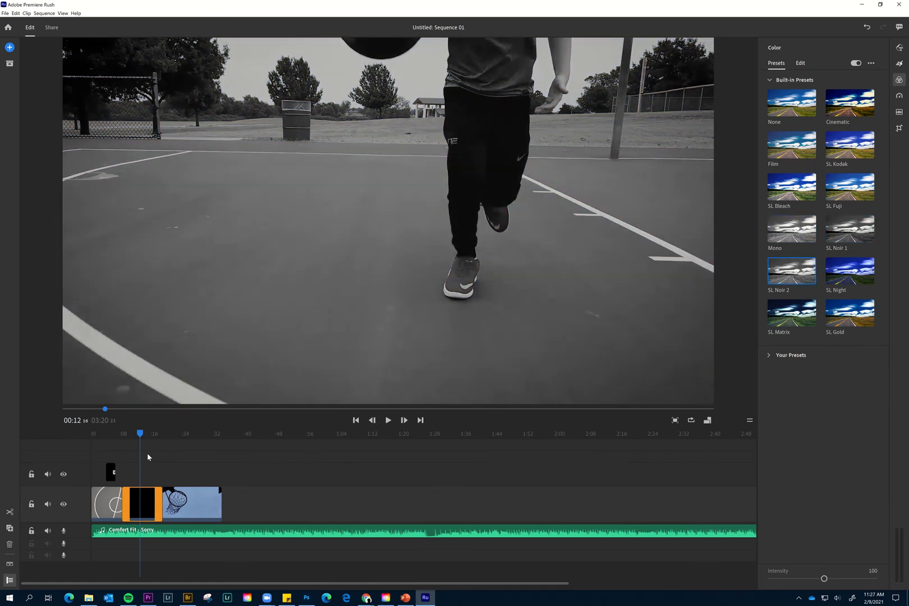
Apply the SL Noir 2 colour preset to the basketball hoop clip and dismiss the Effects tip.
{"action": "left_click_drag", "start_coordinate": [140, 433], "coordinate": [187, 433]}
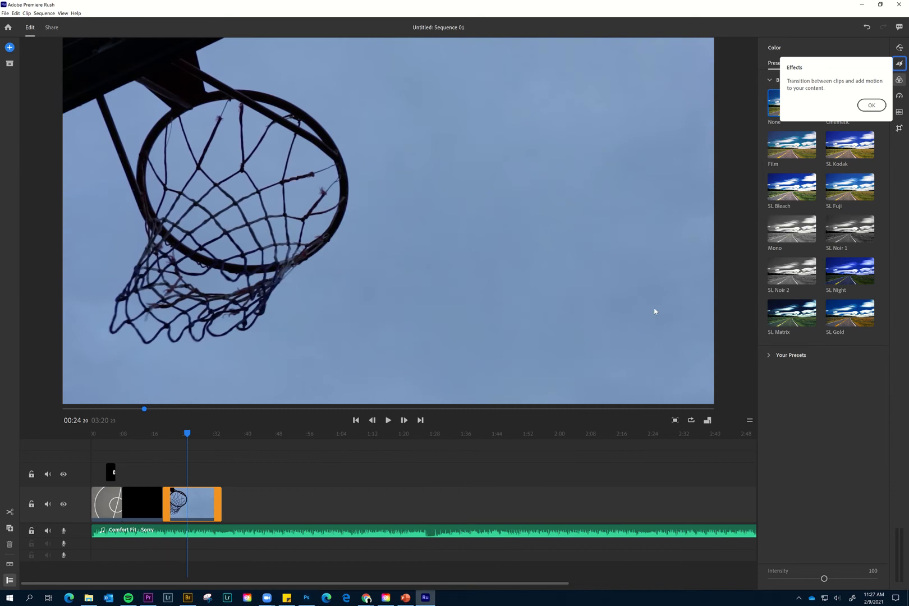
{"action": "left_click", "coordinate": [793, 268]}
{"action": "left_click", "coordinate": [871, 105]}
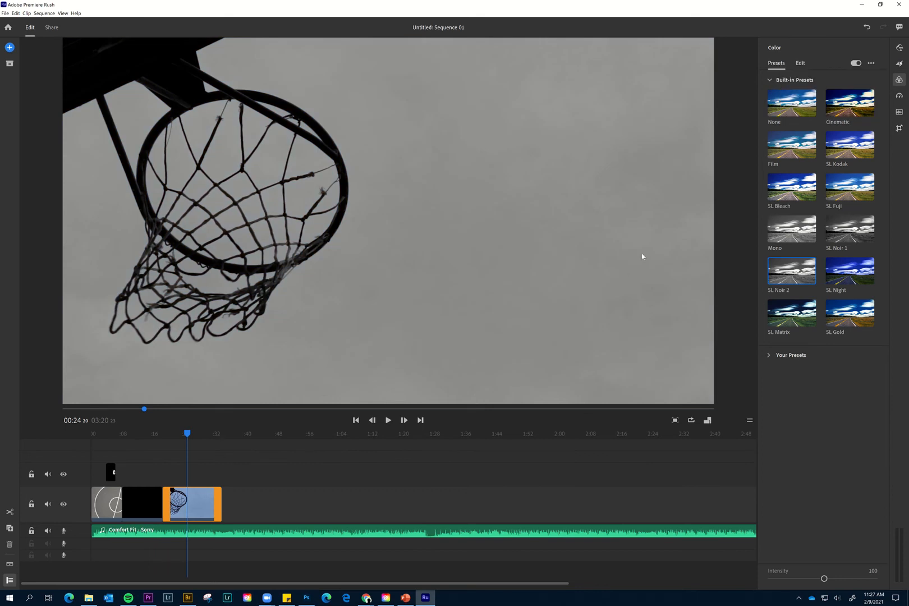
Add a Black transition to the end of the hoop clip and play the sequence from the beginning to review it.
{"action": "left_click", "coordinate": [900, 65]}
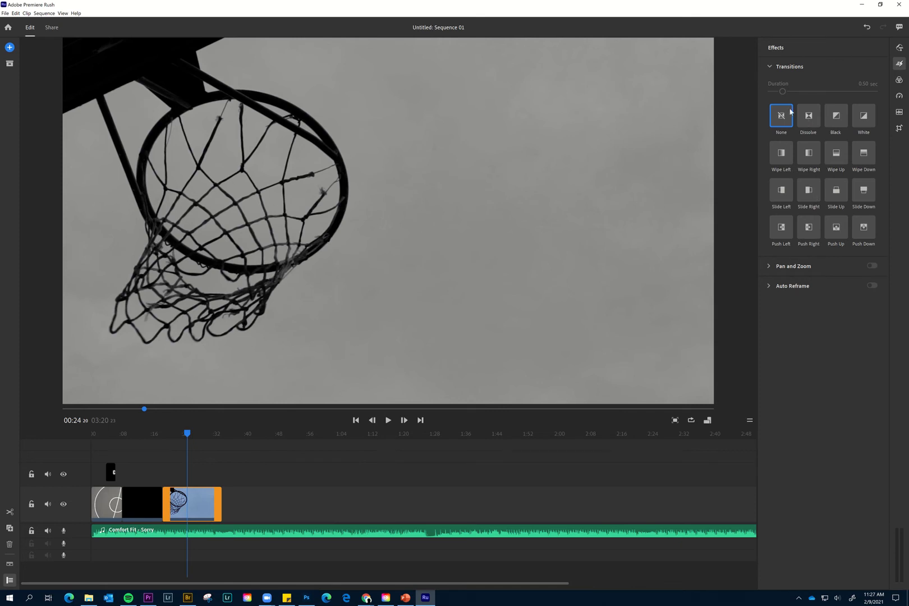
{"action": "left_click_drag", "start_coordinate": [833, 117], "coordinate": [207, 505]}
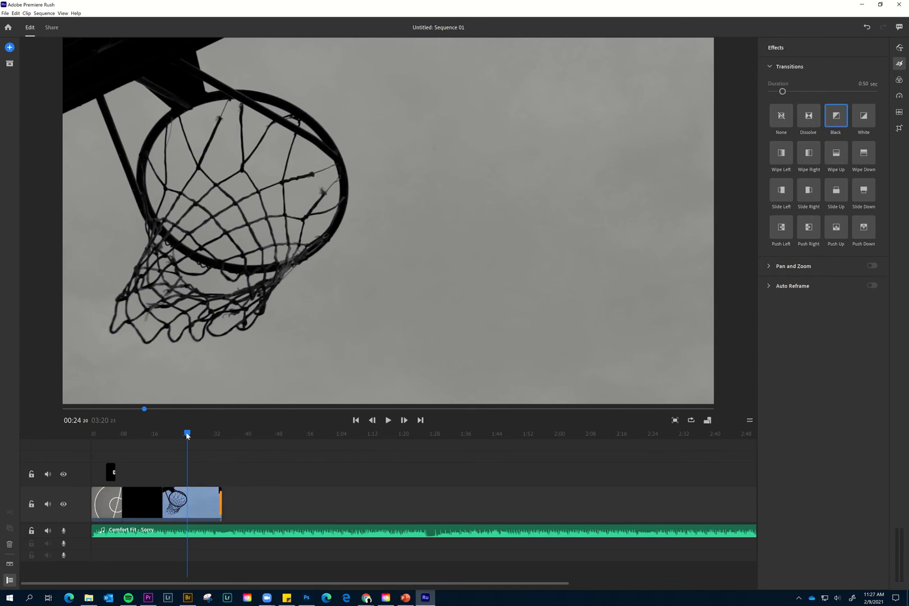
{"action": "left_click_drag", "start_coordinate": [187, 433], "coordinate": [83, 453]}
{"action": "key", "text": "space"}
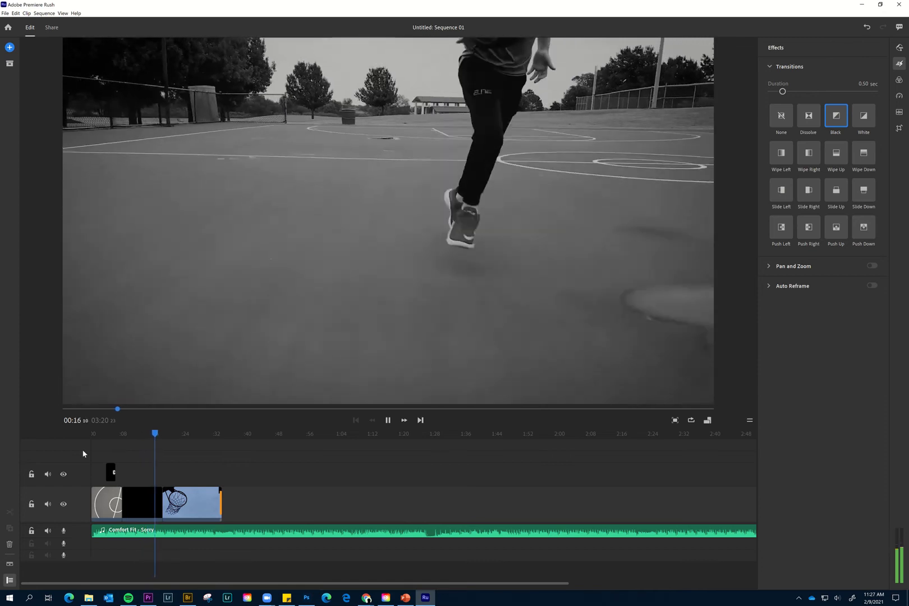
{"action": "key", "text": "space"}
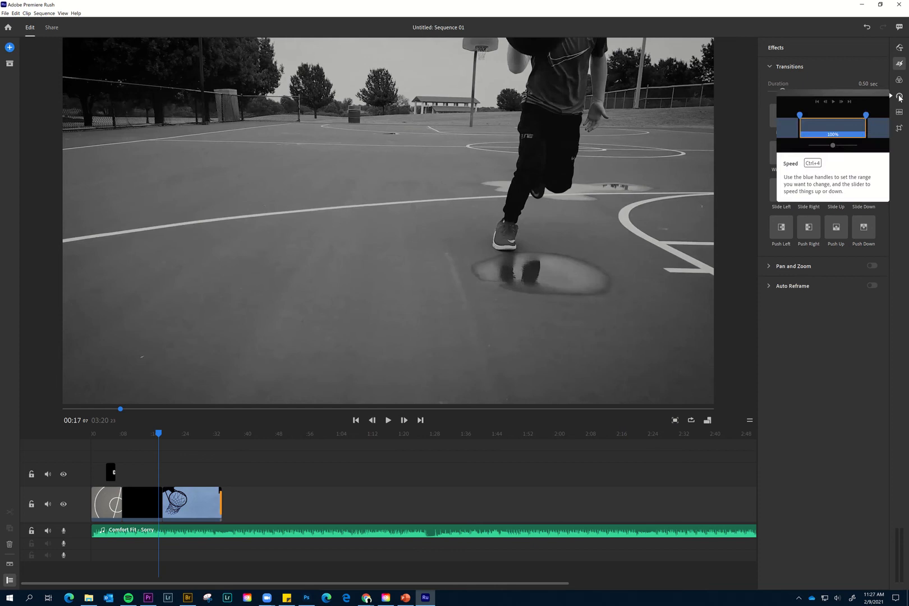
Slow the hoop clip to a range speed of 41% and trim its end to a duration of about 10 seconds.
{"action": "left_click", "coordinate": [190, 495]}
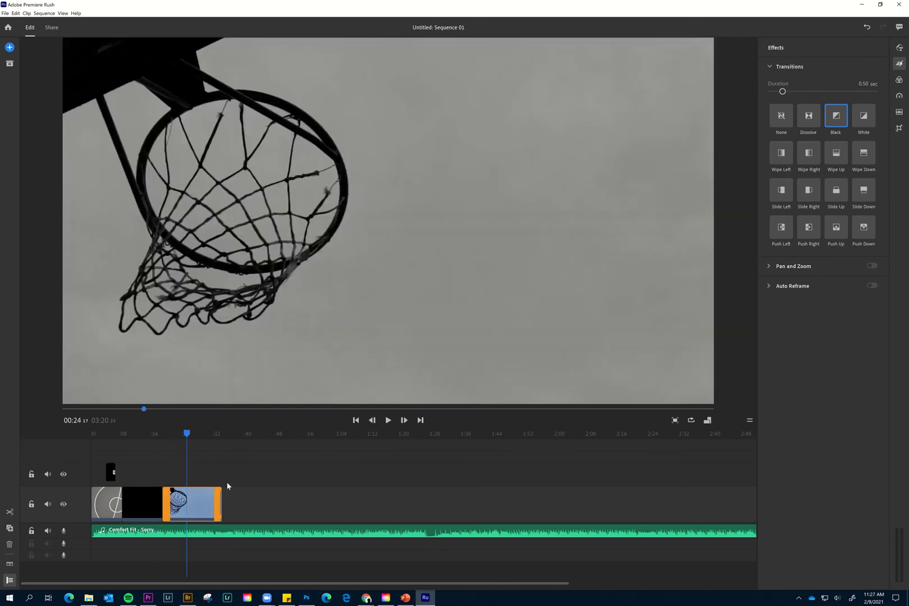
{"action": "left_click", "coordinate": [899, 98]}
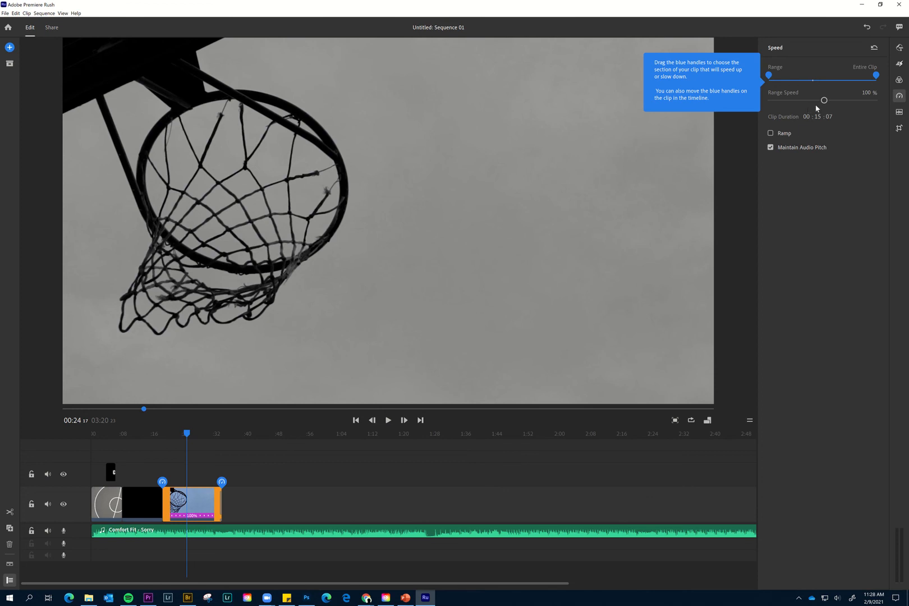
{"action": "left_click_drag", "start_coordinate": [823, 100], "coordinate": [803, 100]}
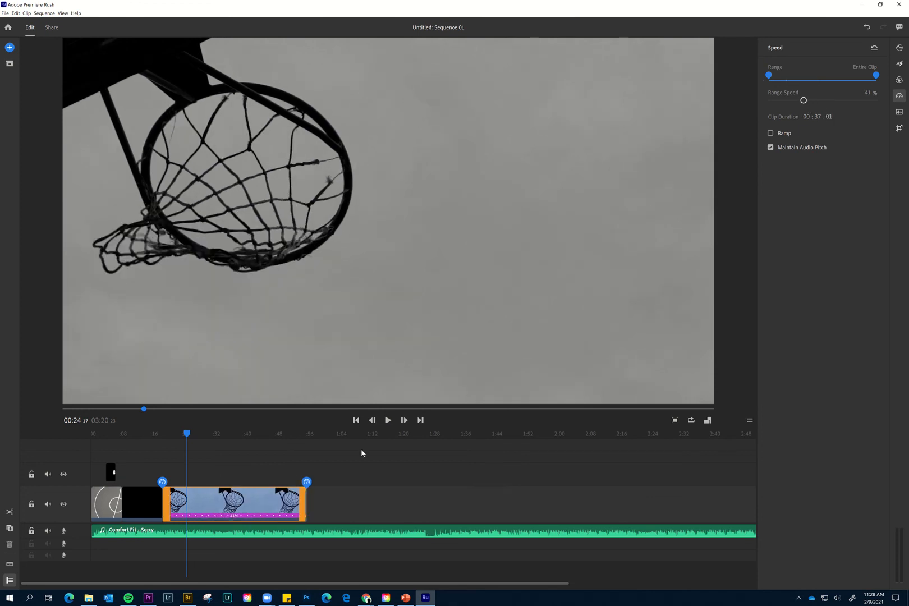
{"action": "left_click_drag", "start_coordinate": [301, 502], "coordinate": [196, 502]}
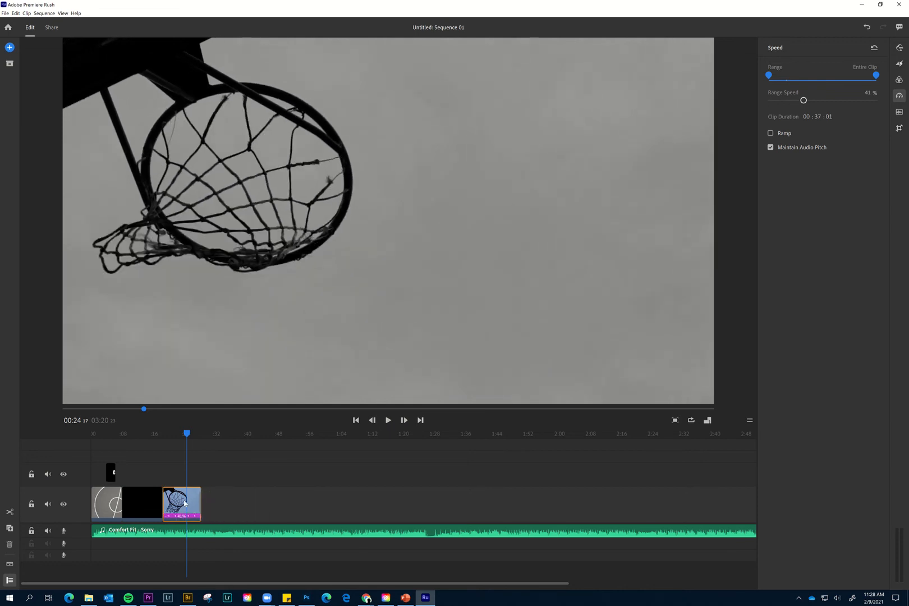
Return the playhead to 00:00, close the Speed settings and trim the beginning of the court clip.
{"action": "left_click", "coordinate": [106, 509]}
{"action": "left_click_drag", "start_coordinate": [95, 434], "coordinate": [92, 434]}
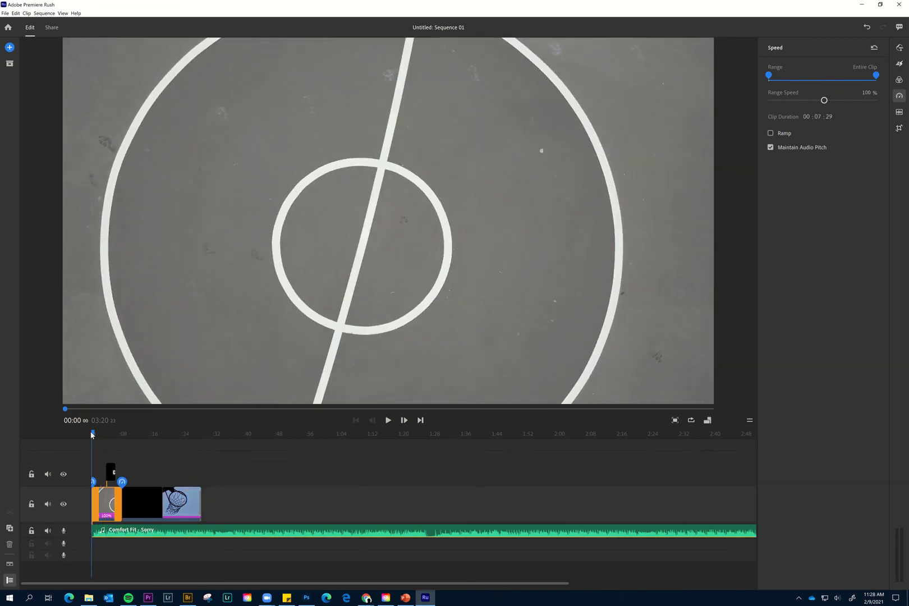
{"action": "left_click", "coordinate": [899, 95]}
{"action": "left_click_drag", "start_coordinate": [93, 509], "coordinate": [112, 501]}
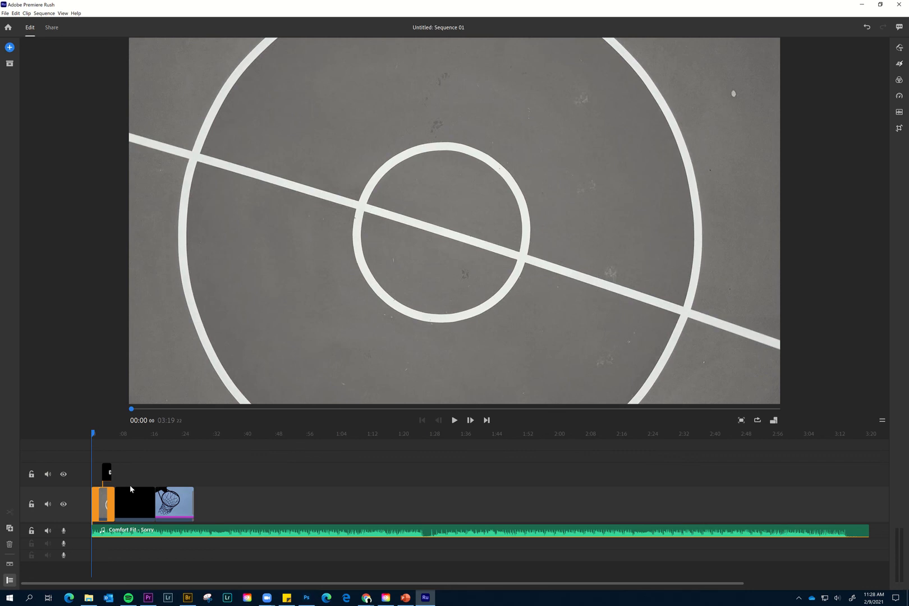
Trim the beginning of the walking player clip from the playhead at about 00:08, and trim its end to 00:11 28.
{"action": "left_click", "coordinate": [132, 488]}
{"action": "left_click_drag", "start_coordinate": [130, 437], "coordinate": [124, 438]}
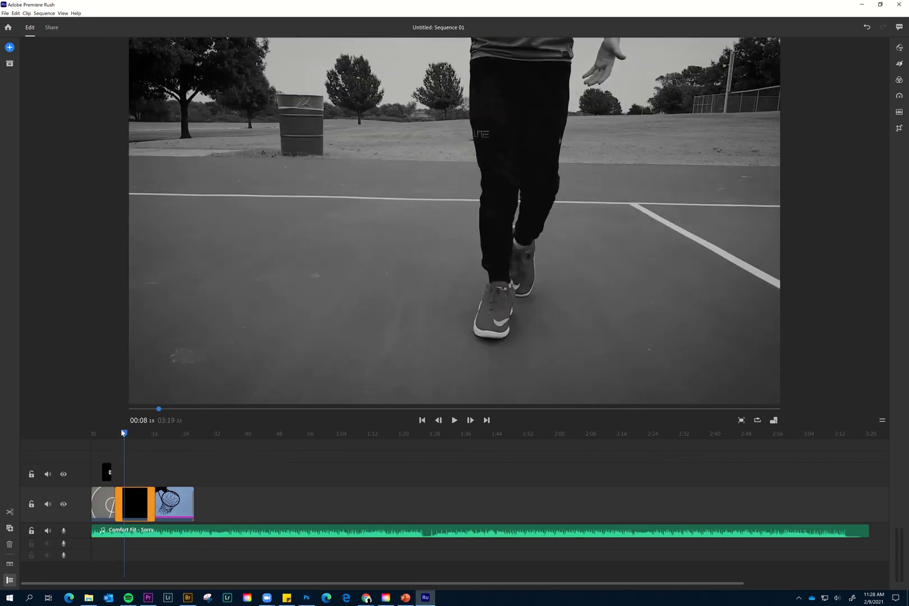
{"action": "left_click_drag", "start_coordinate": [124, 434], "coordinate": [125, 435]}
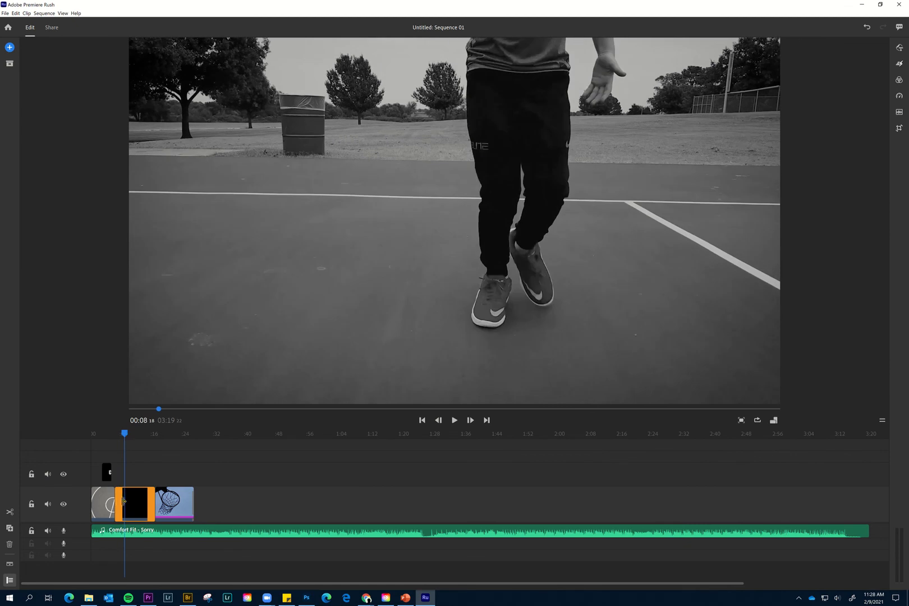
{"action": "left_click_drag", "start_coordinate": [124, 501], "coordinate": [127, 502]}
{"action": "left_click_drag", "start_coordinate": [115, 433], "coordinate": [138, 436]}
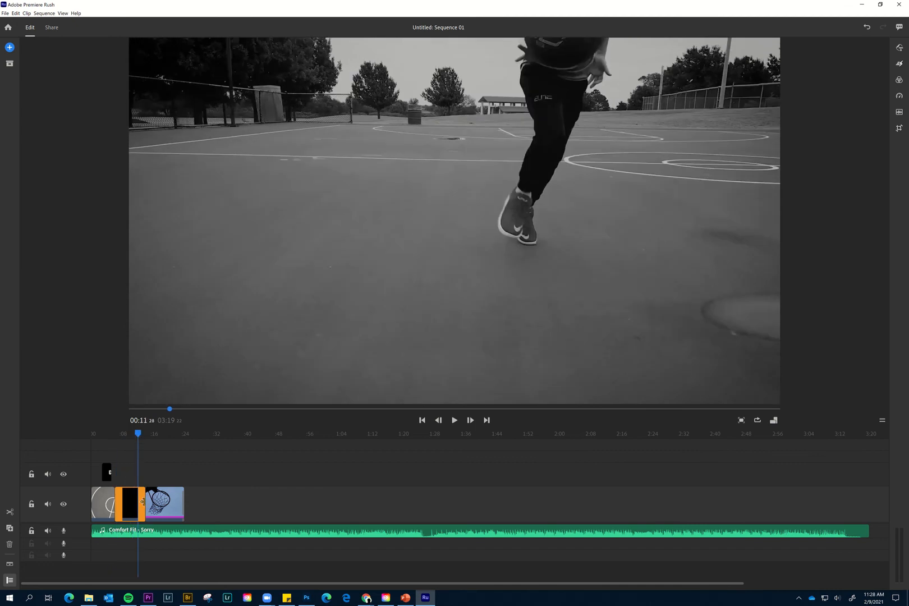
{"action": "left_click_drag", "start_coordinate": [142, 501], "coordinate": [137, 501]}
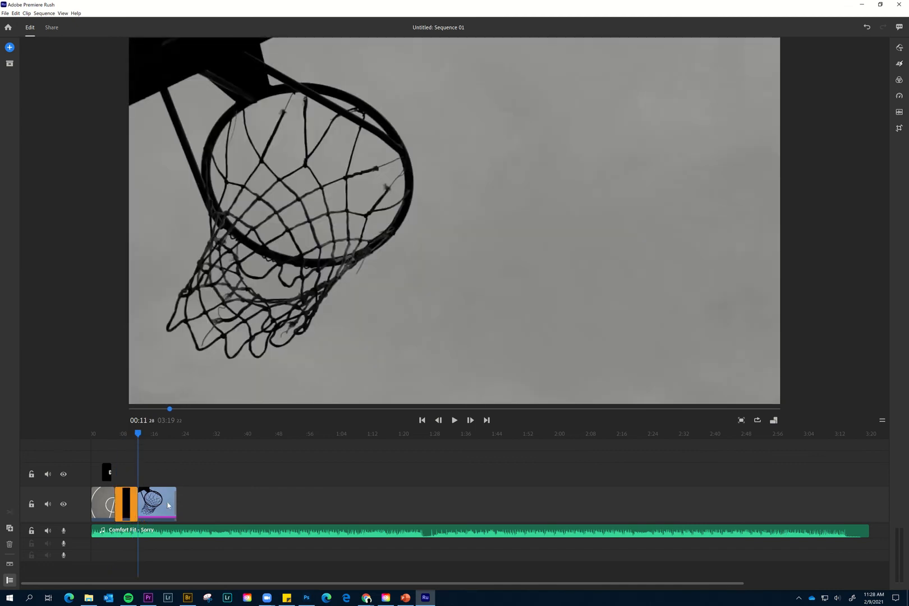
Split the Comfort Fit - Sorry audio at 00:25 09 and delete the portion after the cut.
{"action": "left_click", "coordinate": [188, 534]}
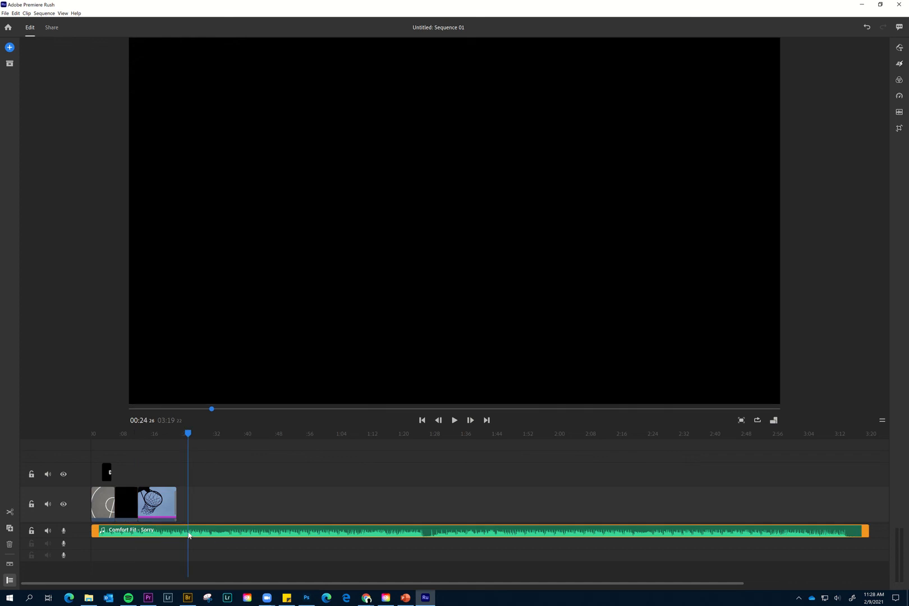
{"action": "right_click", "coordinate": [191, 530]}
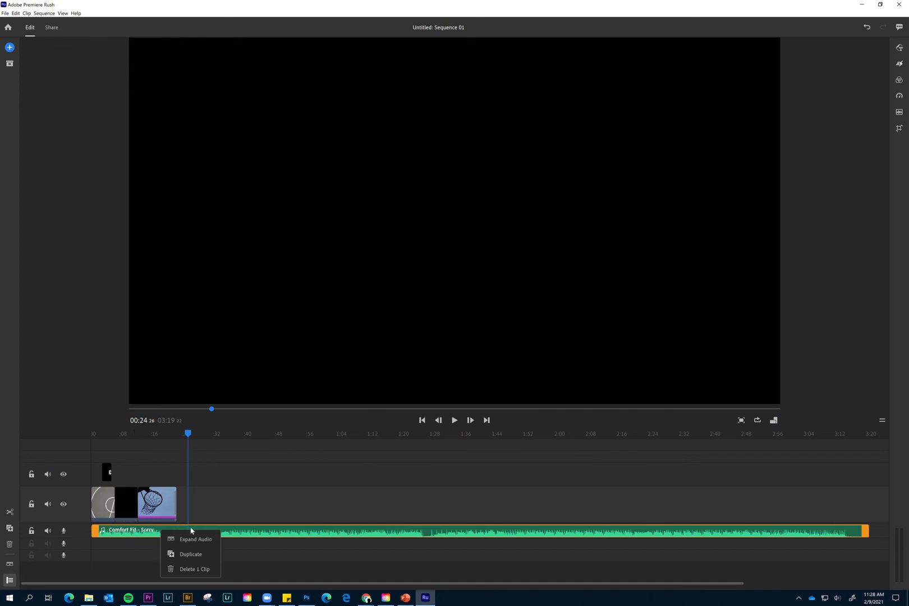
{"action": "left_click", "coordinate": [255, 534]}
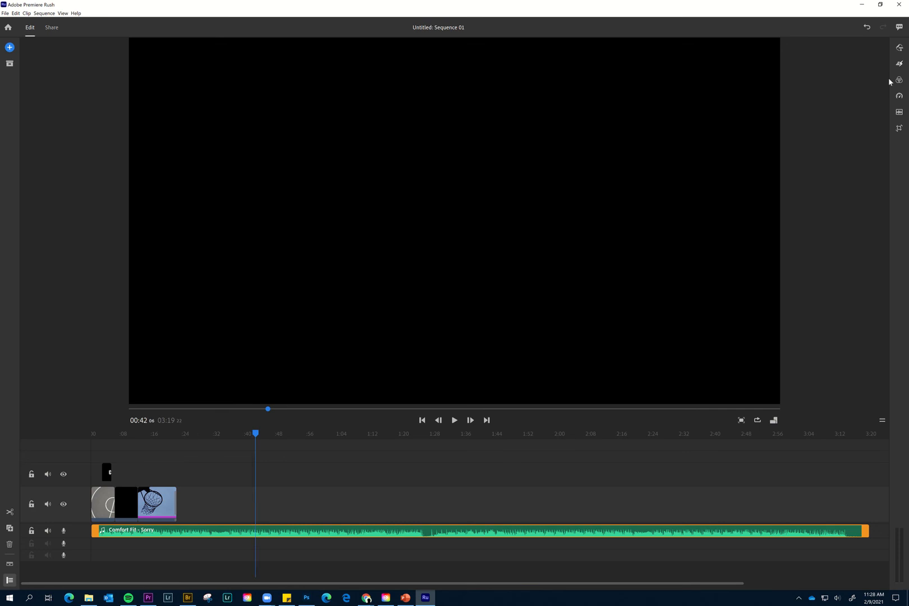
{"action": "mouse_move", "coordinate": [433, 4]}
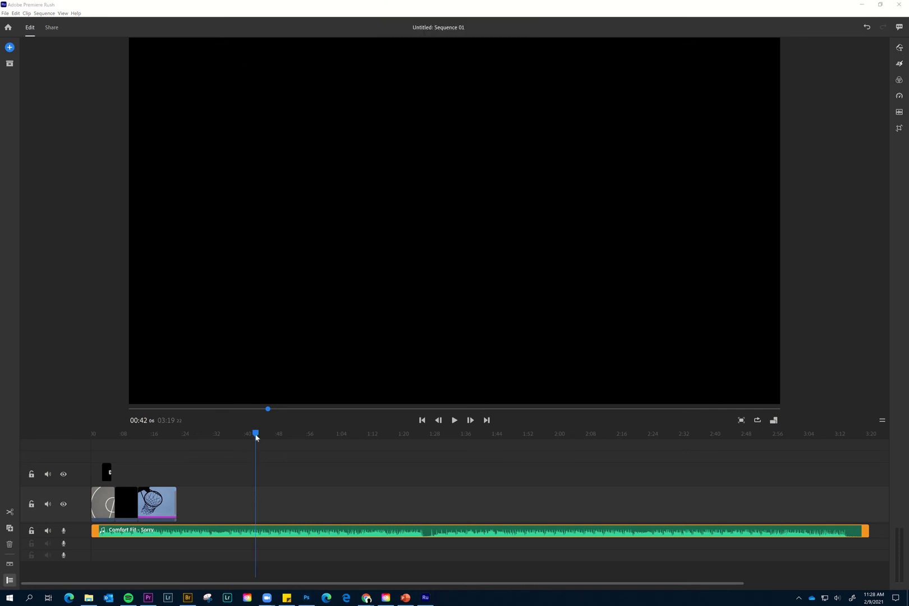
{"action": "left_click_drag", "start_coordinate": [254, 433], "coordinate": [190, 444]}
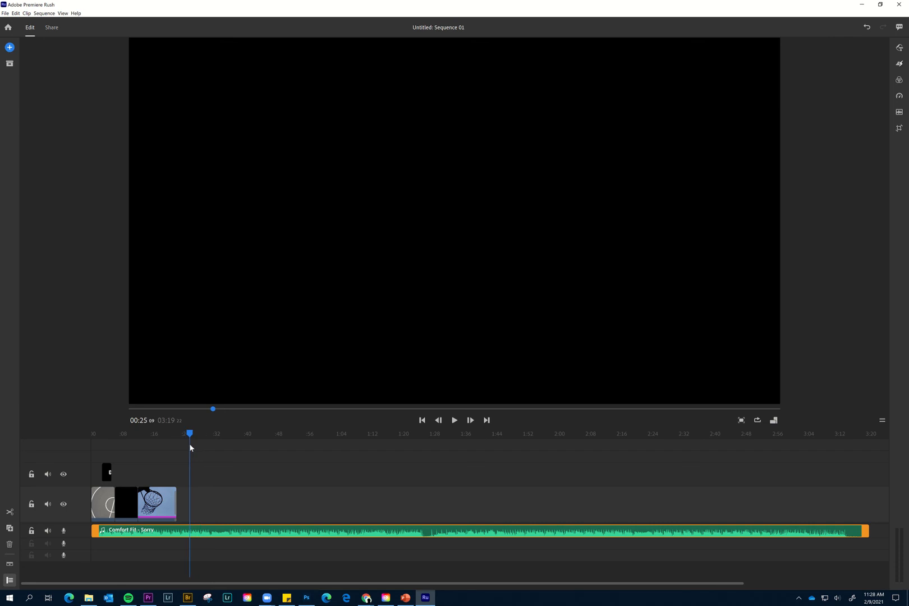
{"action": "left_click", "coordinate": [9, 513]}
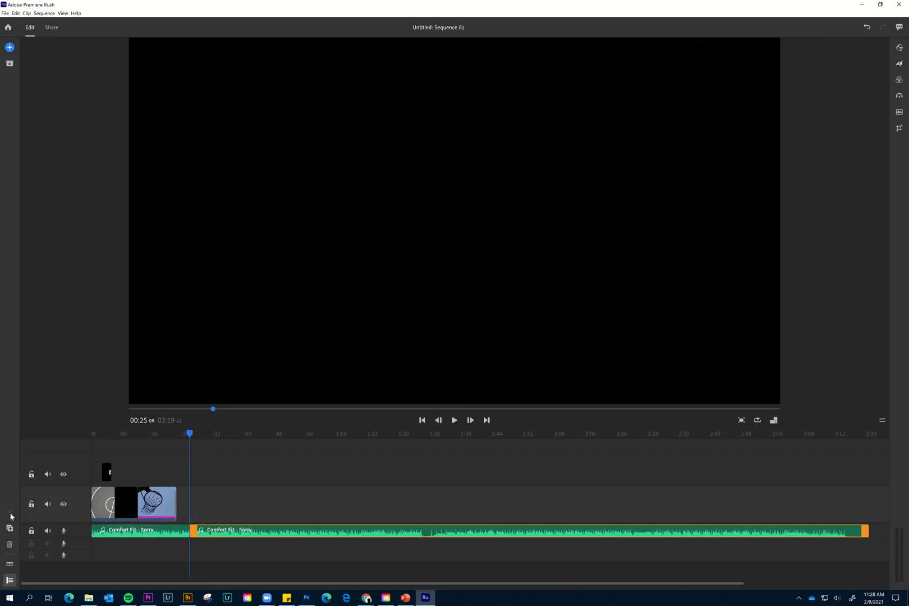
{"action": "left_click", "coordinate": [273, 533]}
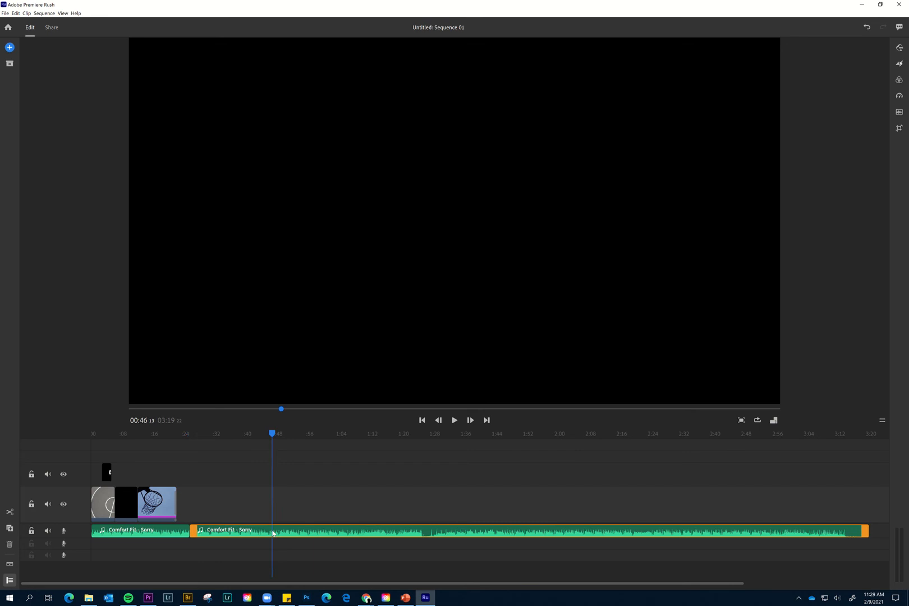
{"action": "key", "text": "Delete"}
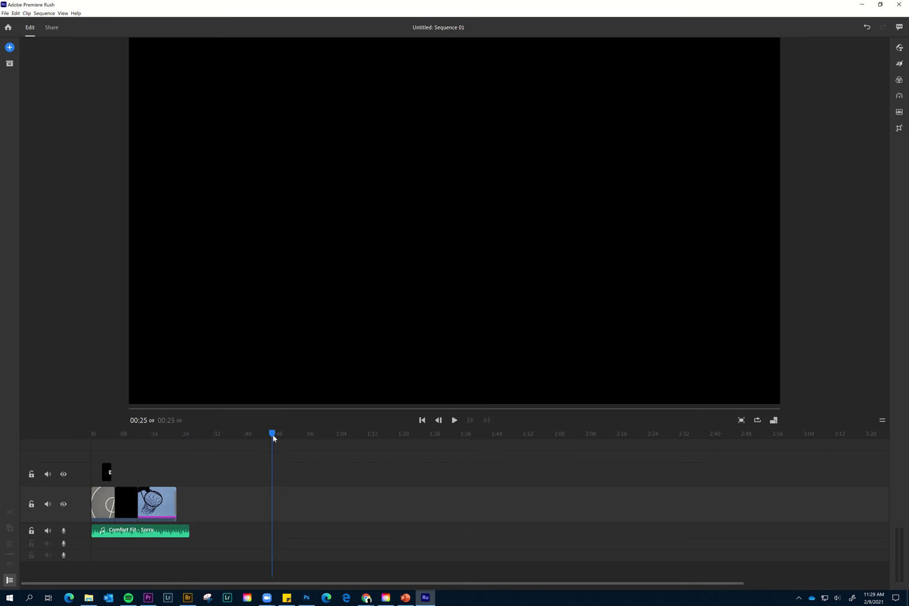
Play the sequence from the beginning to review the trimmed clips with the music.
{"action": "left_click_drag", "start_coordinate": [239, 438], "coordinate": [81, 440]}
{"action": "key", "text": "space"}
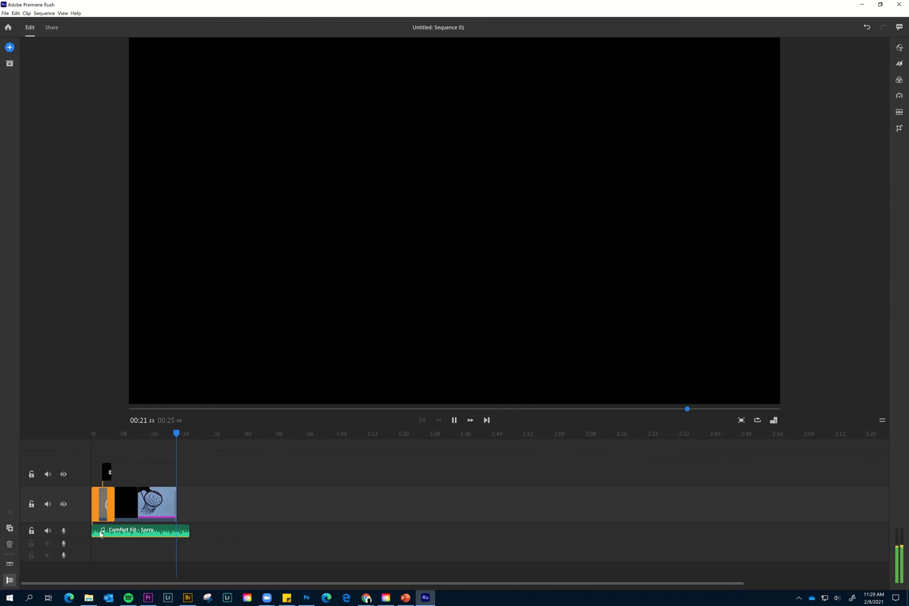
{"action": "left_click", "coordinate": [100, 533]}
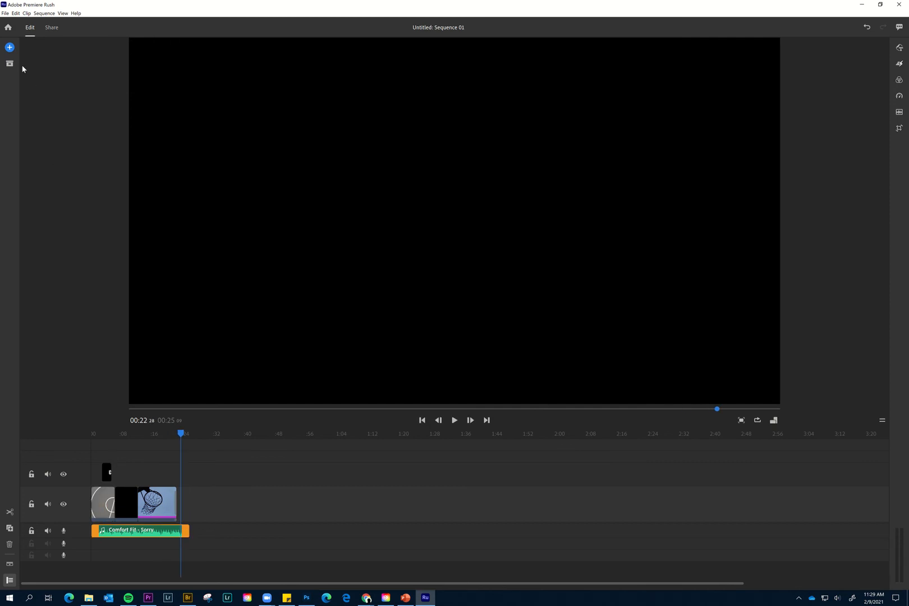
{"action": "left_click", "coordinate": [10, 13]}
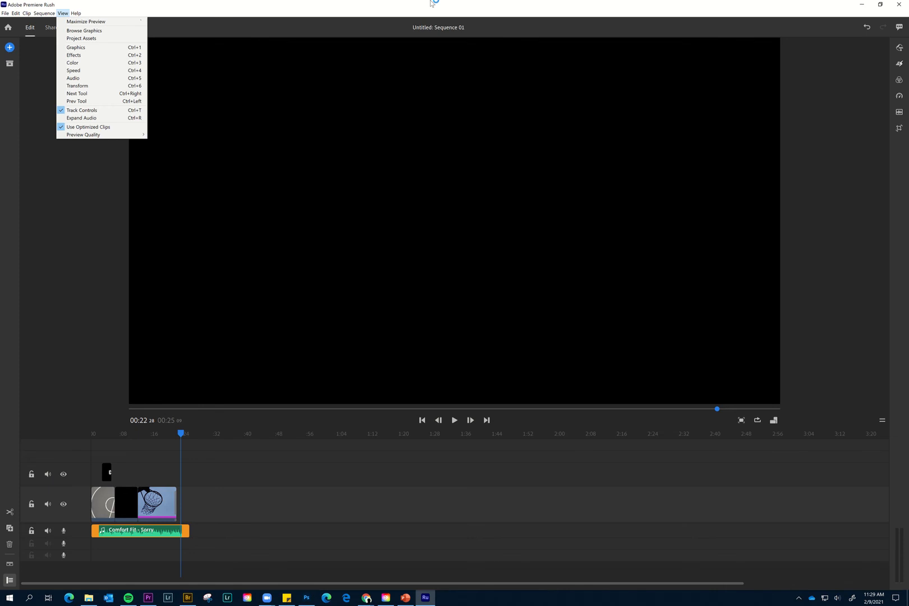
{"action": "mouse_move", "coordinate": [433, 2]}
{"action": "left_click", "coordinate": [400, 20]}
{"action": "left_click", "coordinate": [400, 23]}
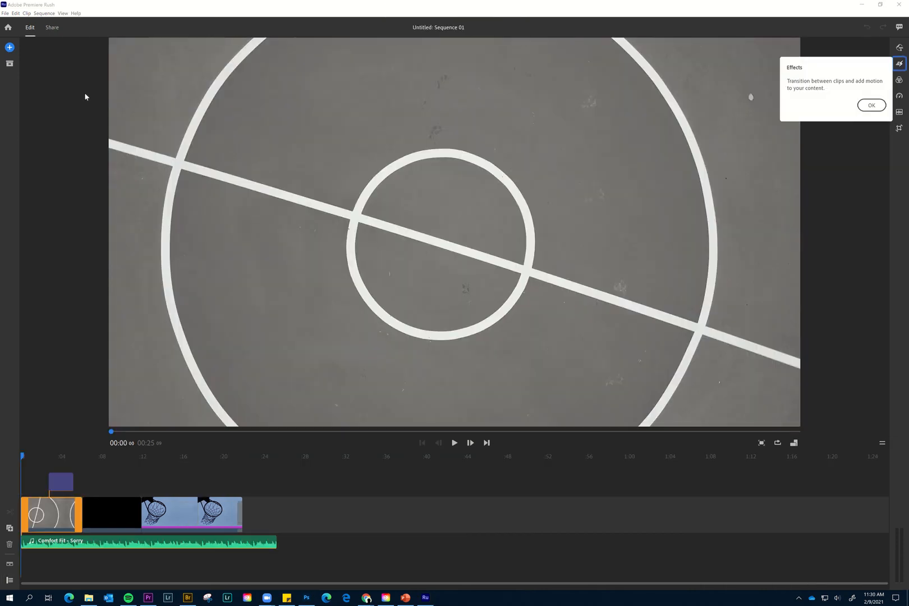
Open the sharing settings and name the local export file "basketball video using premiere rush".
{"action": "left_click", "coordinate": [56, 35]}
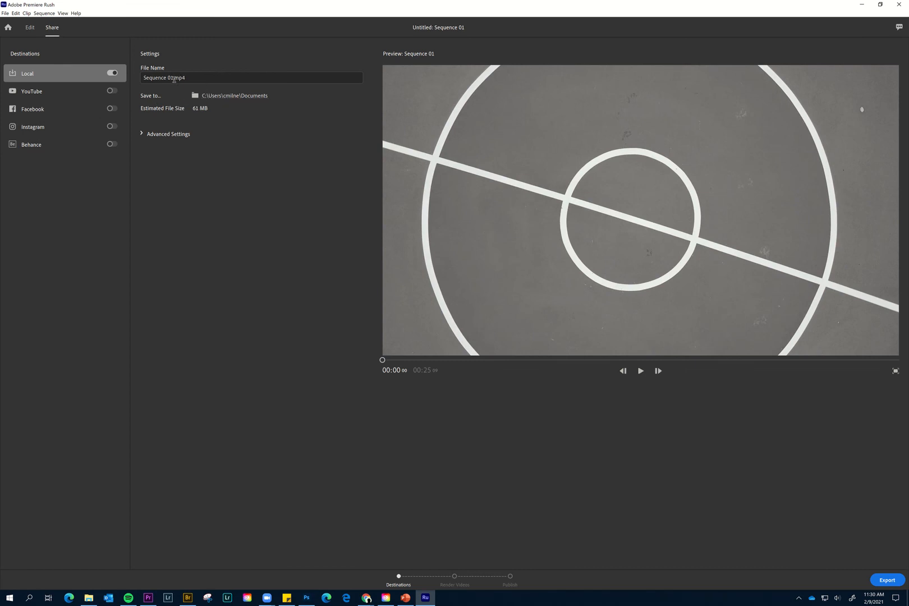
{"action": "left_click", "coordinate": [174, 79]}
{"action": "type", "text": "pr"}
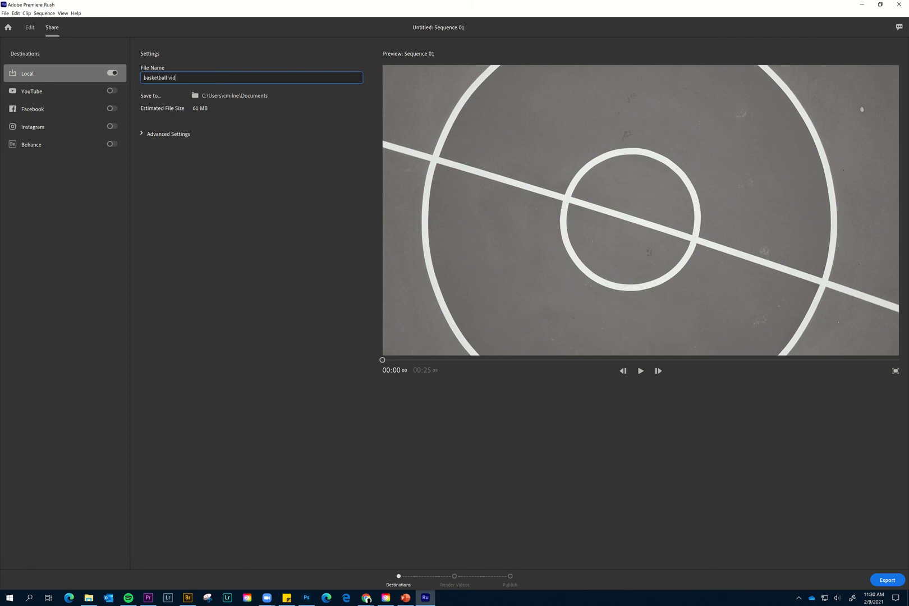
{"action": "type", "text": "sketball video using premiere rush"}
Set the export's save location to the Videos folder.
{"action": "left_click", "coordinate": [219, 95]}
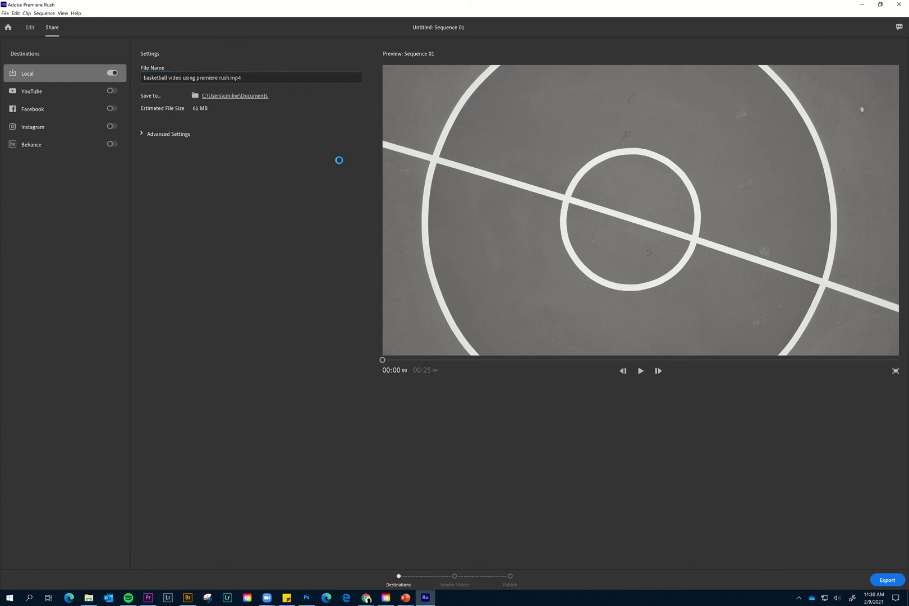
{"action": "left_click", "coordinate": [30, 131]}
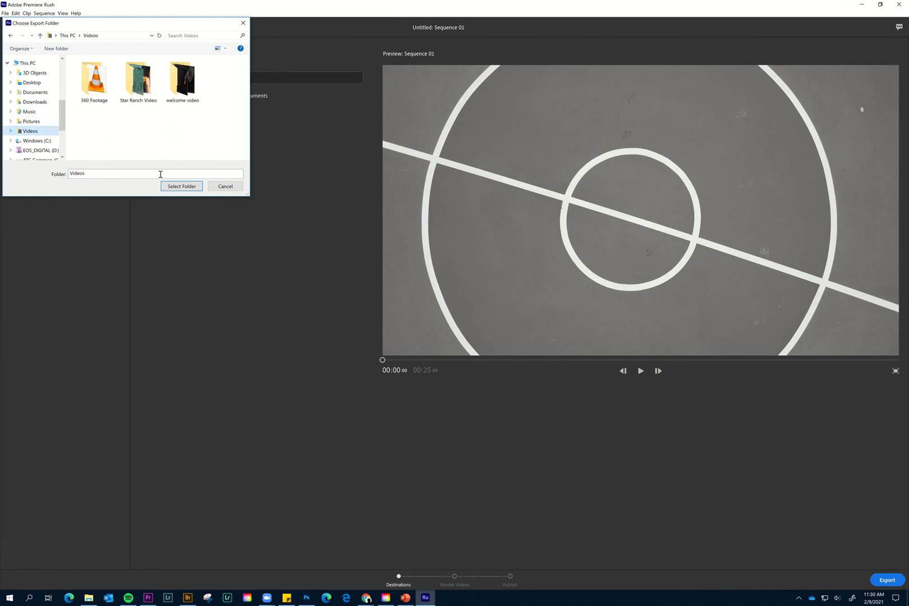
{"action": "left_click", "coordinate": [196, 187]}
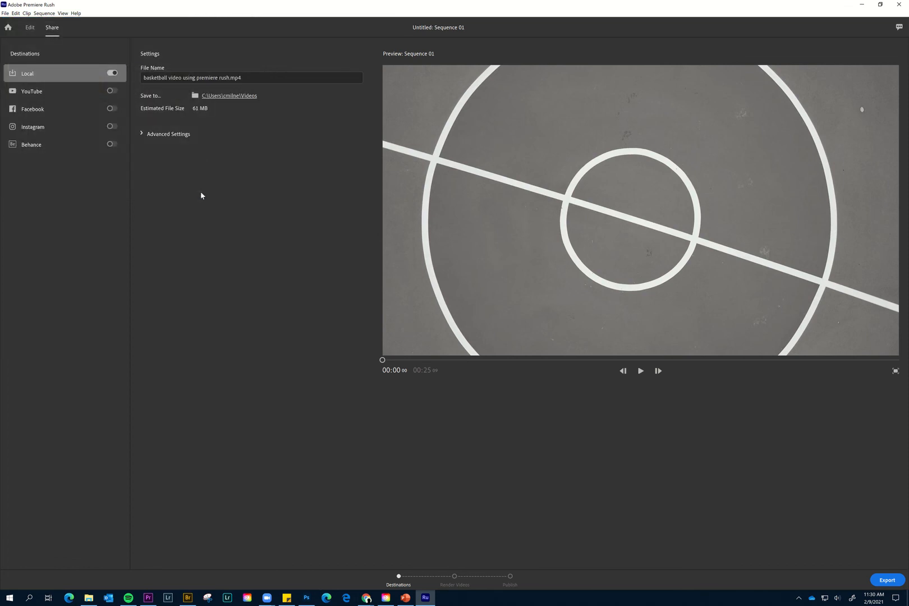
Check the advanced export settings and start exporting the video to the local destination.
{"action": "left_click", "coordinate": [142, 134]}
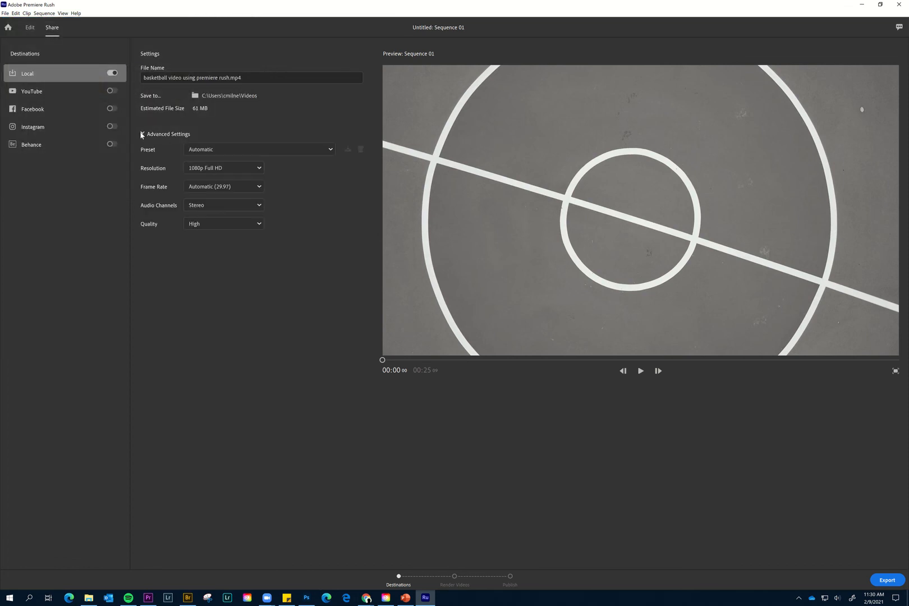
{"action": "left_click", "coordinate": [142, 134]}
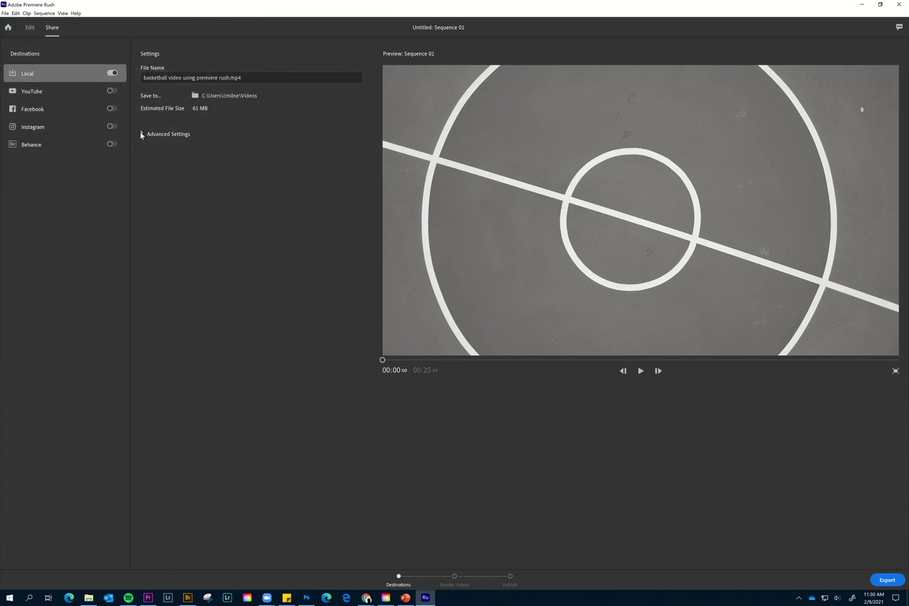
{"action": "left_click", "coordinate": [886, 580]}
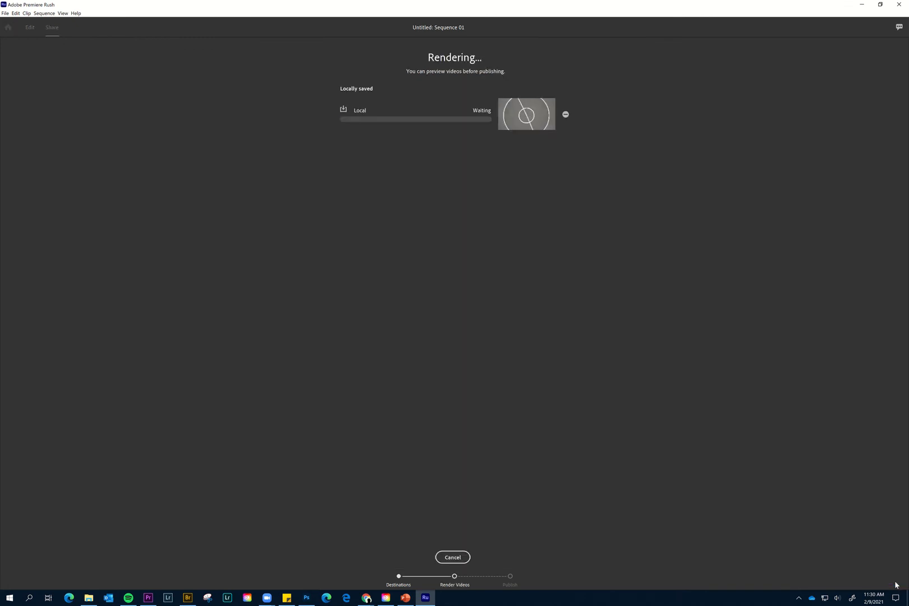